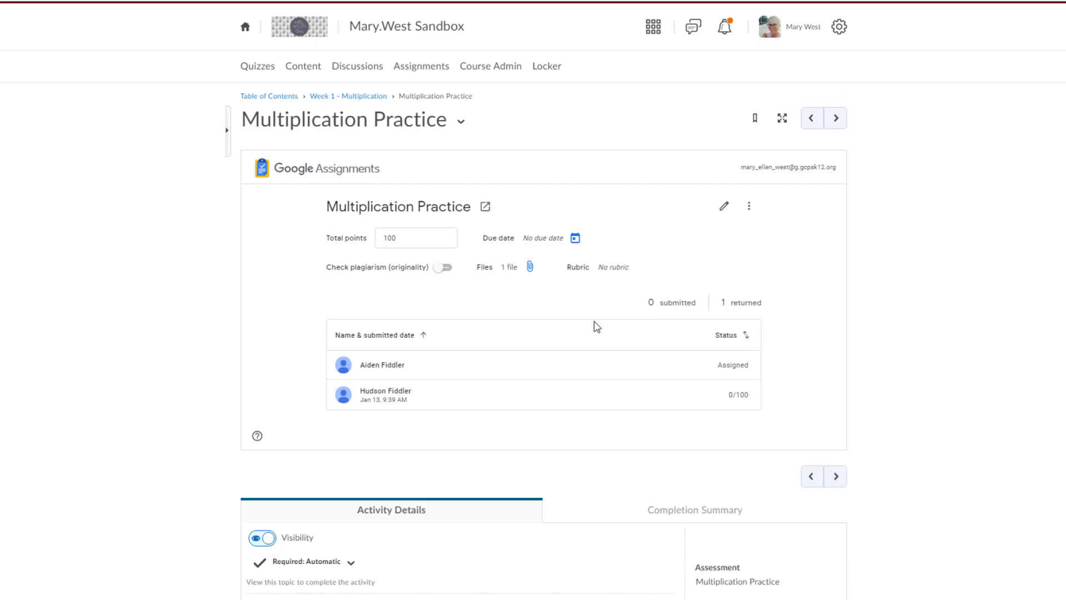
Step: Open the returned student's Multiplication Practice submission and inspect its grade and overall feedback fields
left_click(387, 398)
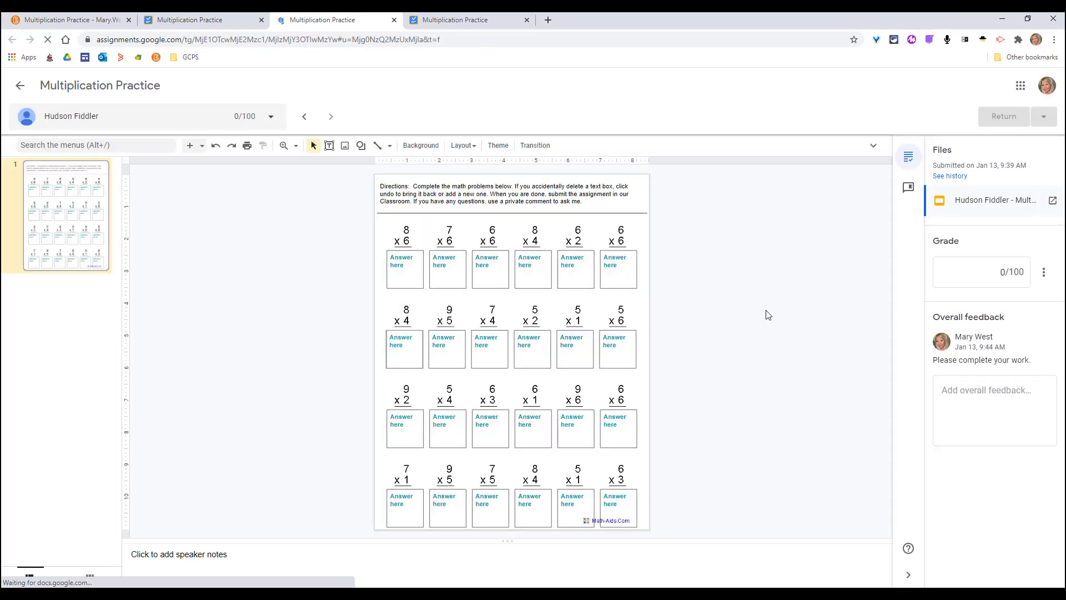
left_click(1002, 275)
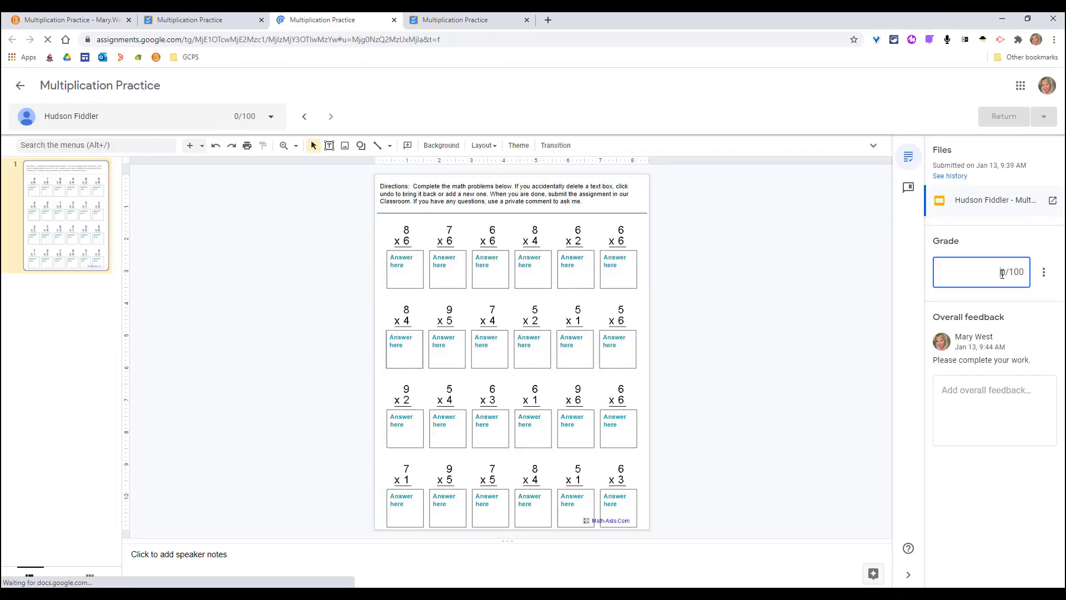
left_click(980, 384)
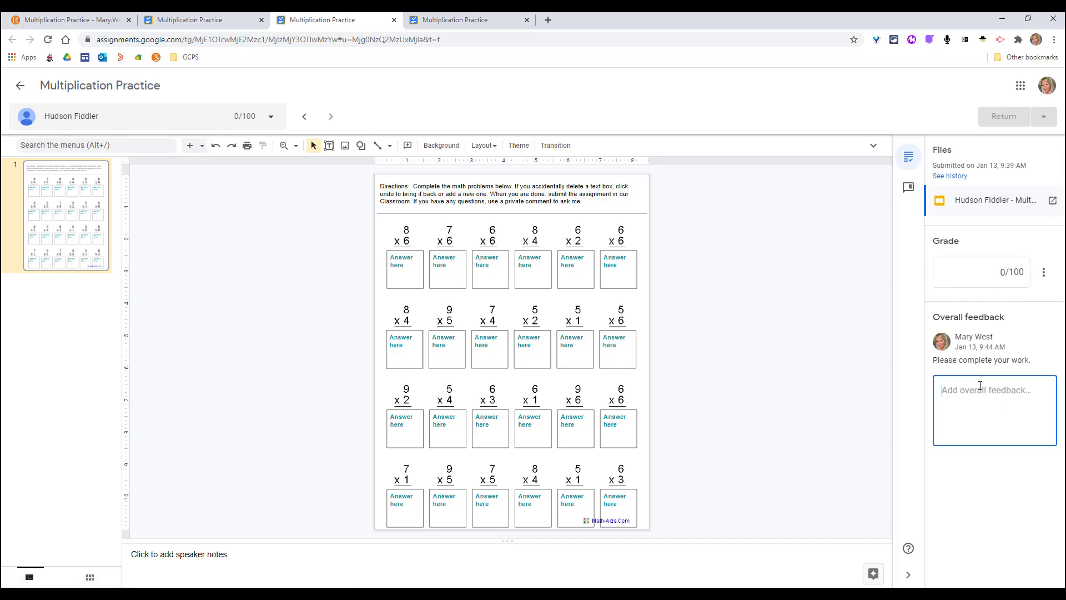
Step: Add a Google Assignments (QL) activity to the course's Week 1 - Multiplication module, continuing with the teacher's account
left_click(77, 21)
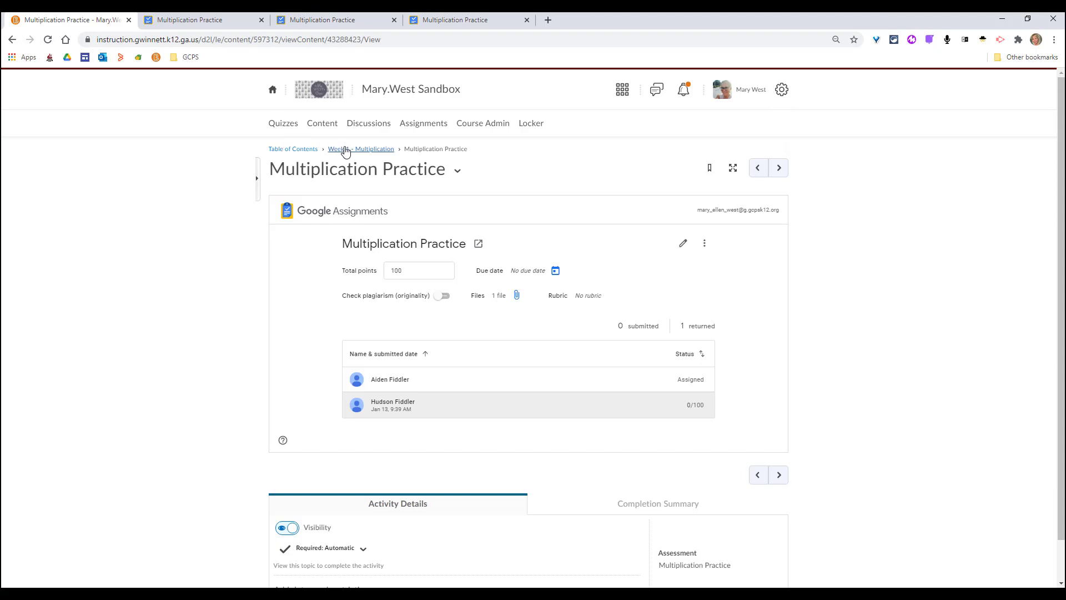
left_click(317, 123)
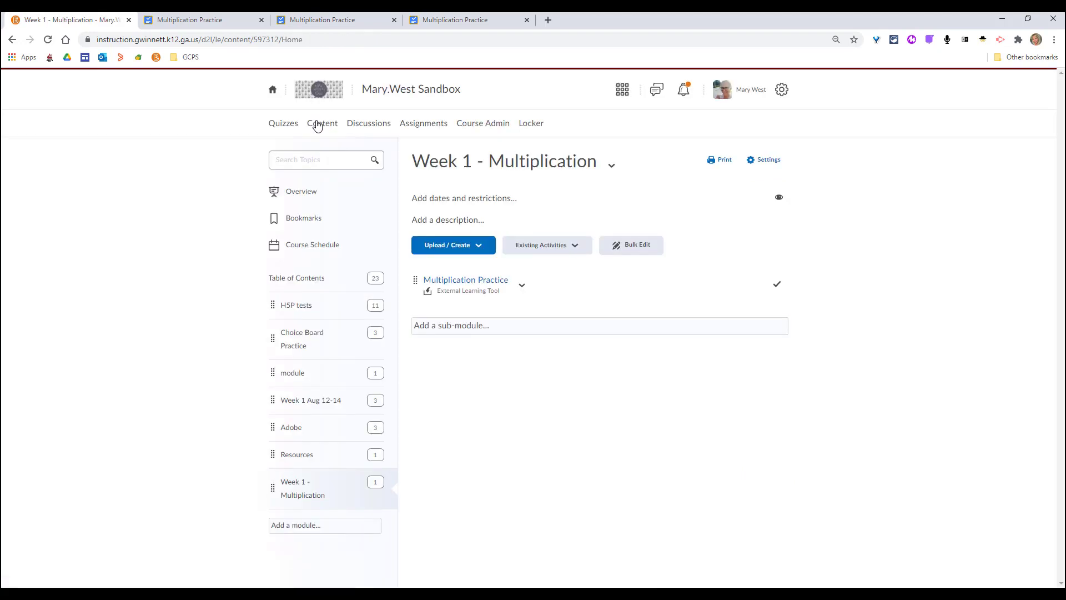
left_click(572, 248)
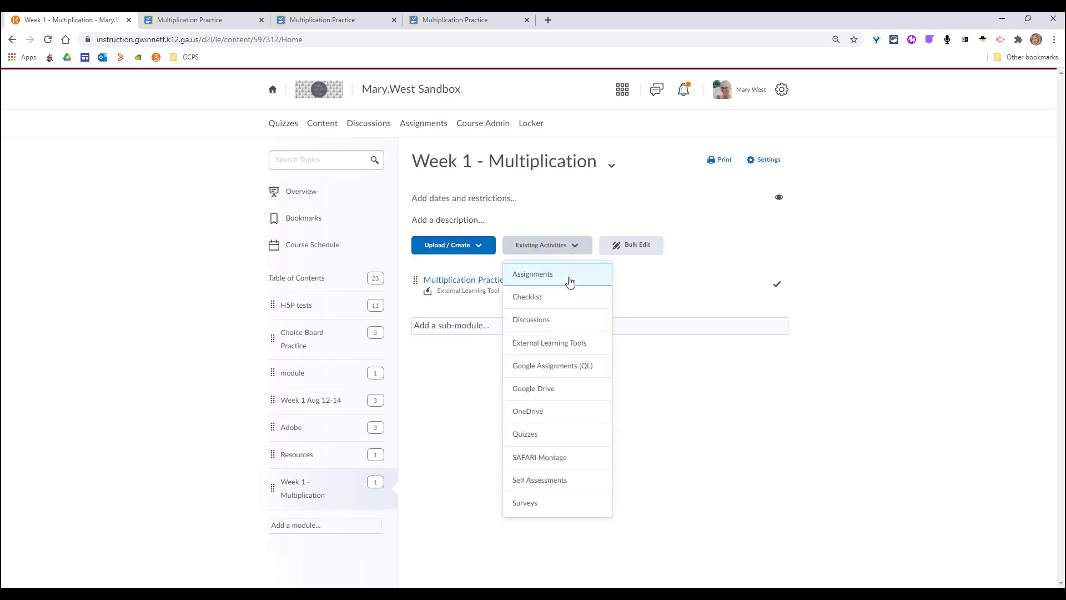
left_click(596, 367)
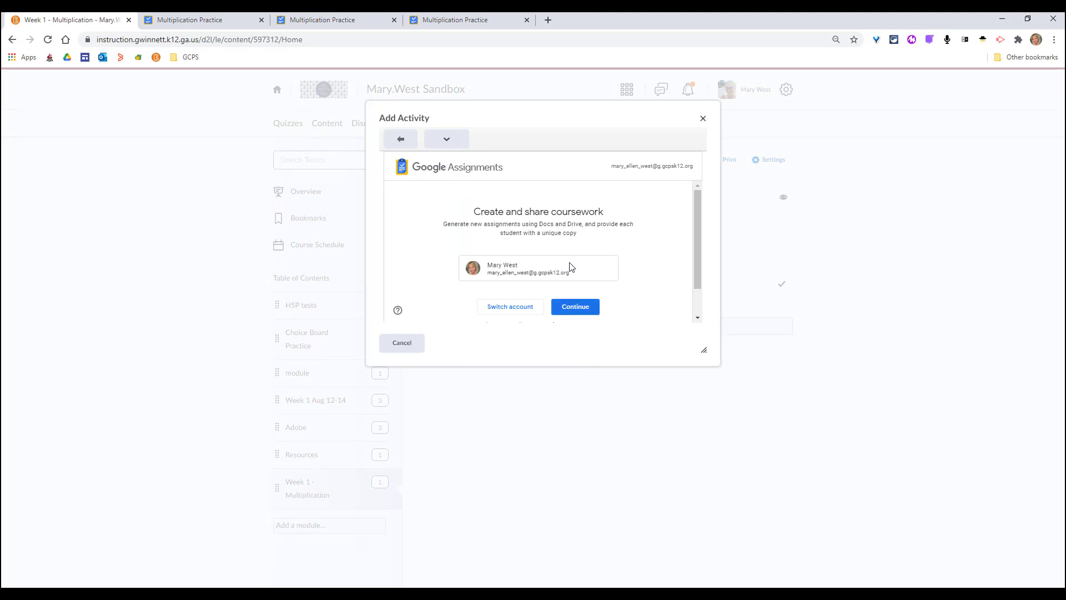
left_click(575, 307)
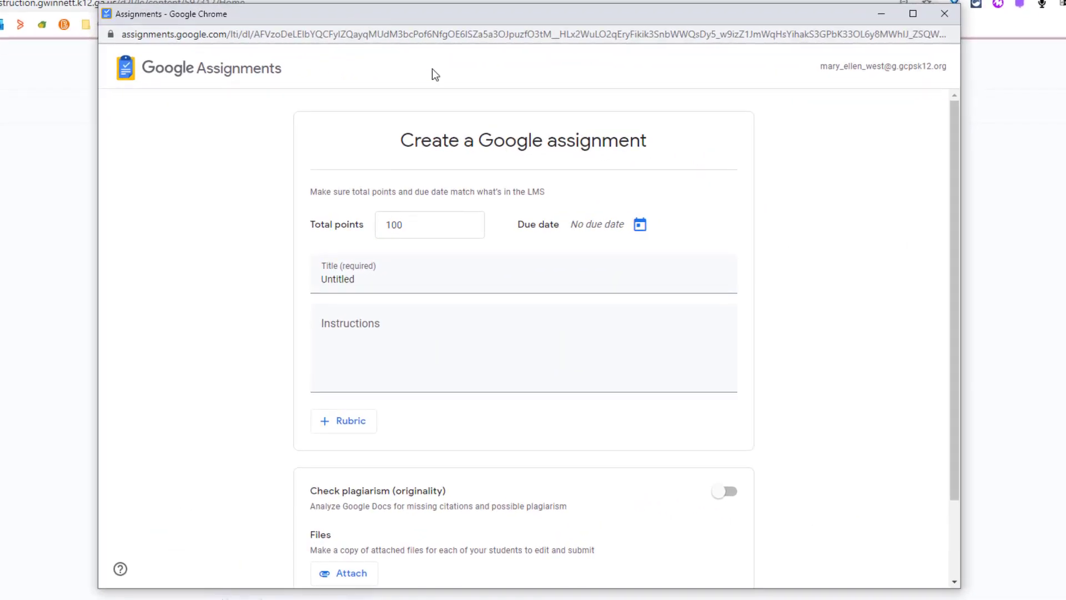
Step: Keep the total points at 100 and set the assignment's due date to Feb 8, 2021 at 11:59 PM
left_click_drag(447, 226, 371, 222)
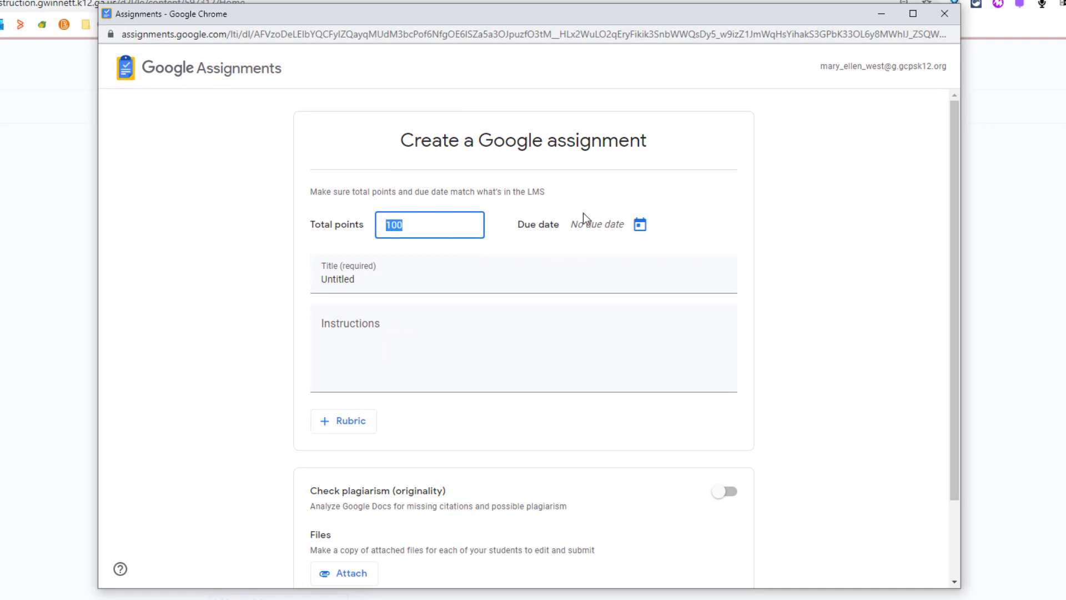
left_click(639, 225)
left_click(580, 300)
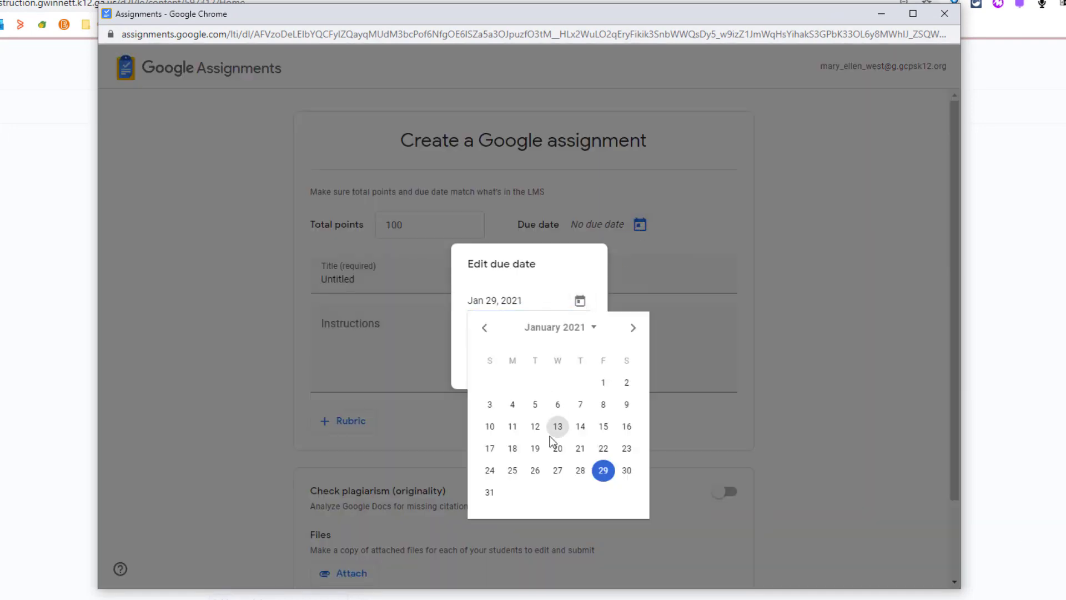
left_click(633, 328)
left_click(513, 404)
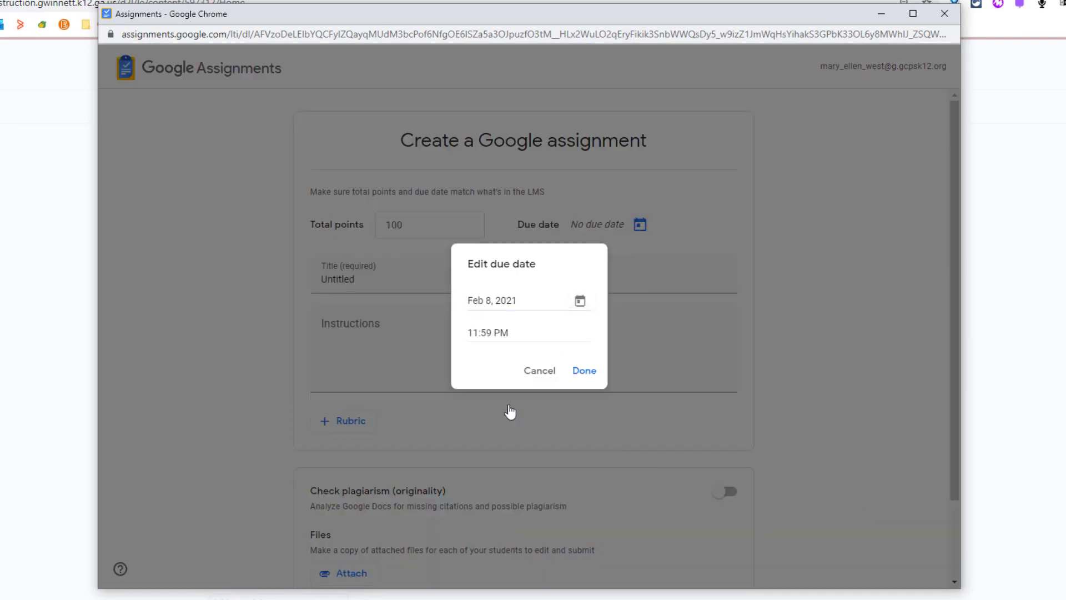
left_click(573, 380)
Step: Title the assignment "Writing Assignment" with the instructions "Please use this document to complete your argumentative writing assignment."
left_click_drag(429, 282, 318, 281)
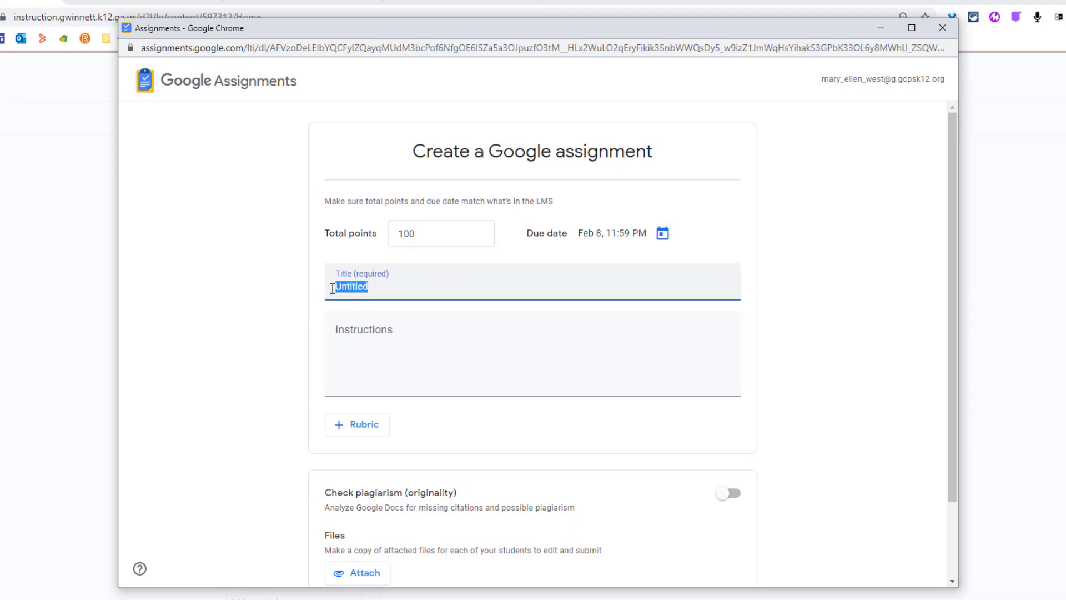
type("Writing Assignment")
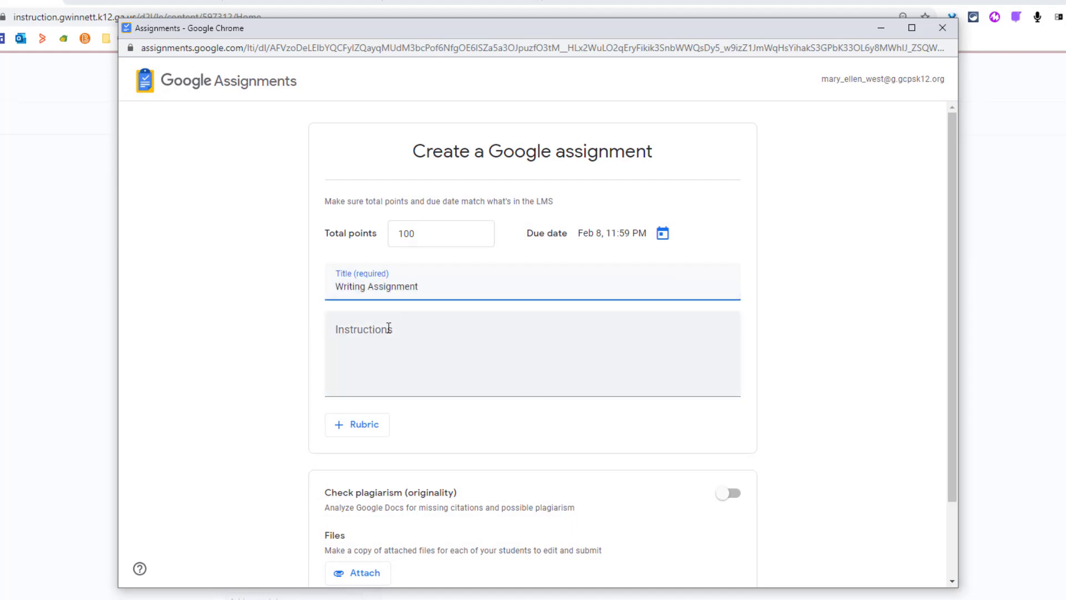
left_click(389, 328)
type("Please use this docu")
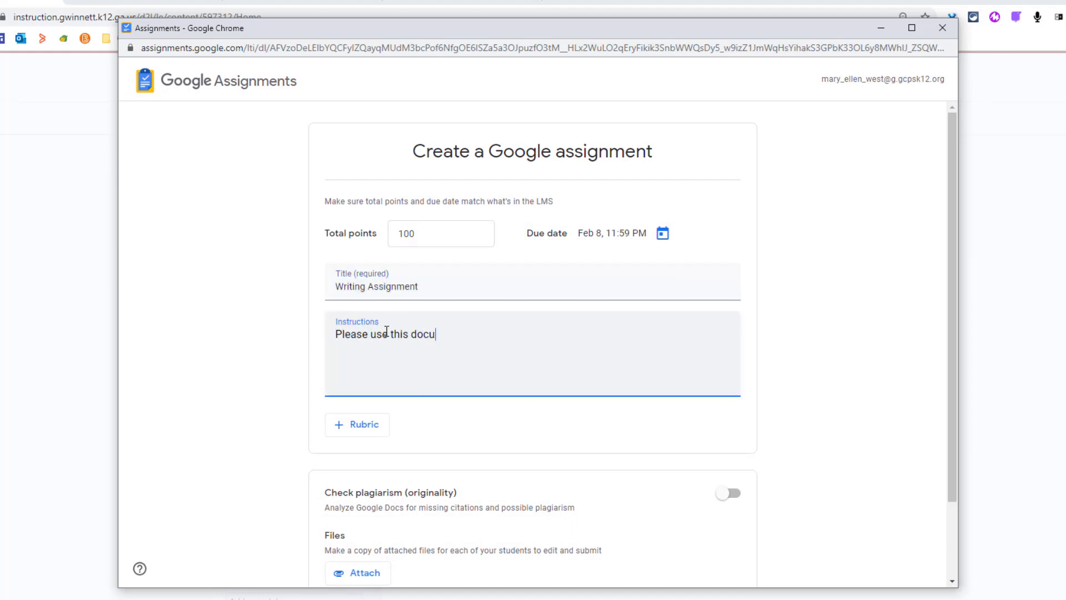
type("ment to complete your argumentati")
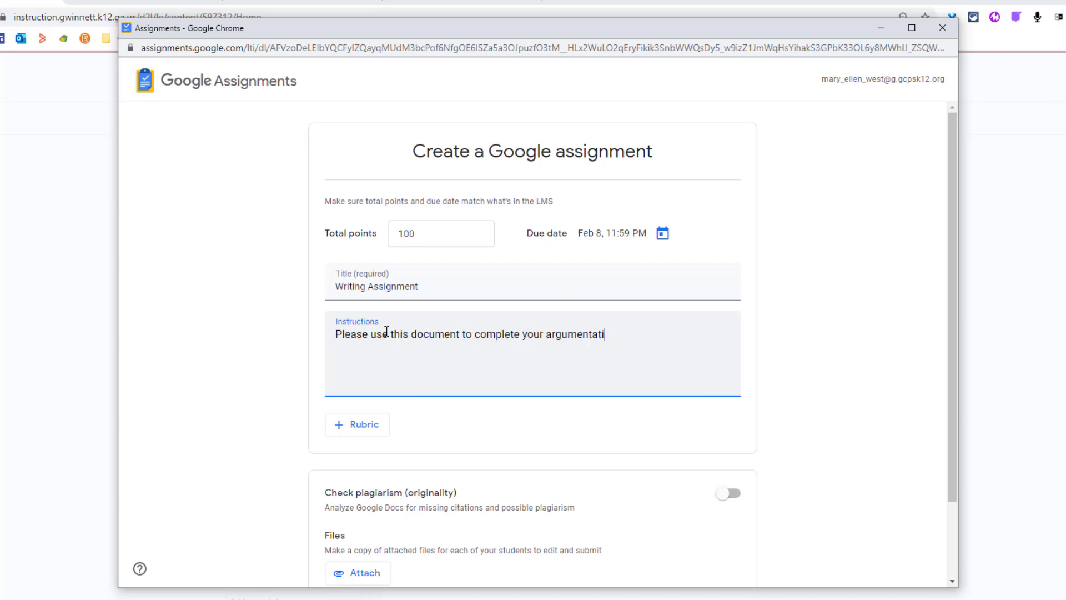
type("ve writing assignment")
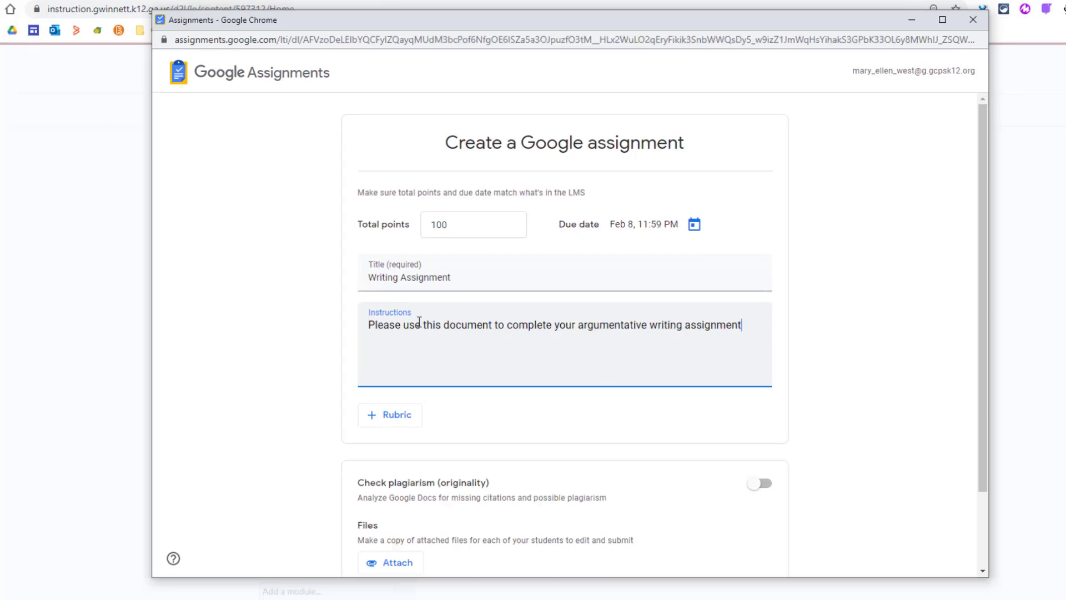
type(".")
Step: Review the rubric options and the originality report prompt without adding a rubric or enabling the plagiarism check
left_click(392, 417)
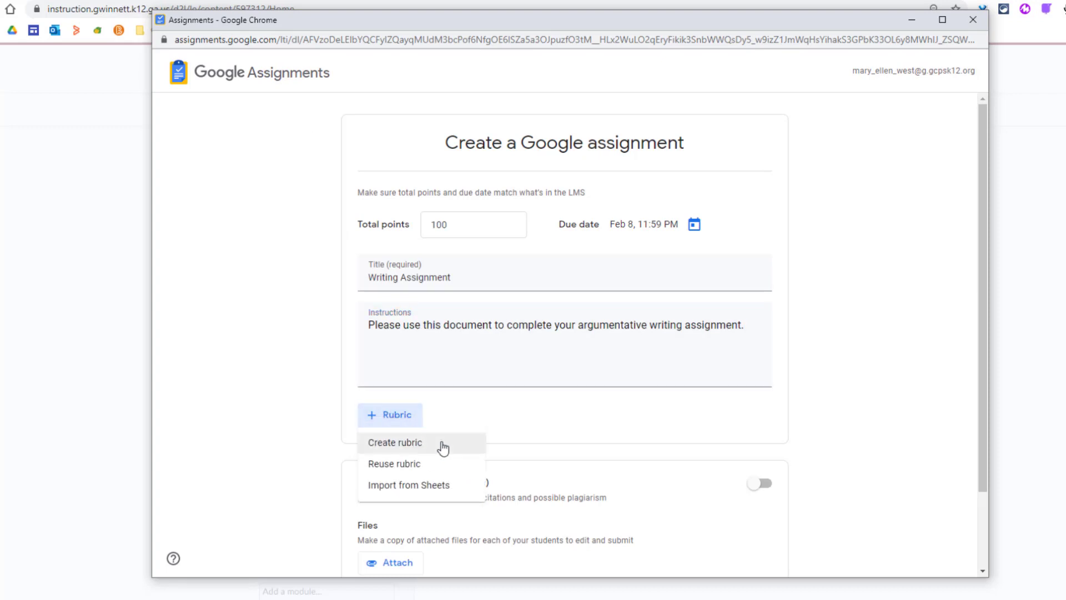
left_click(530, 414)
left_click_drag(982, 300, 966, 406)
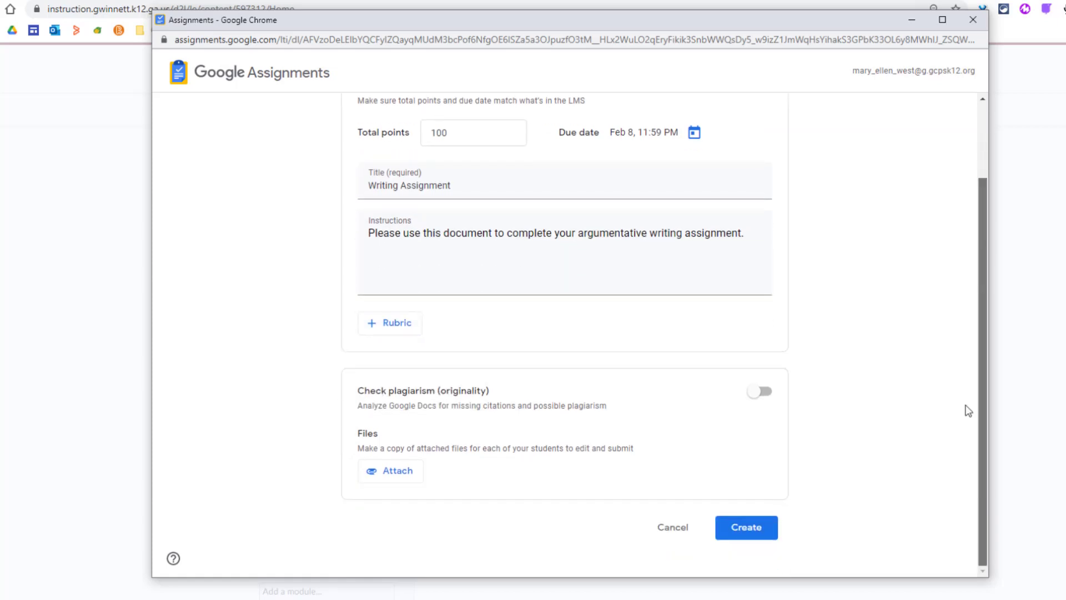
left_click(768, 394)
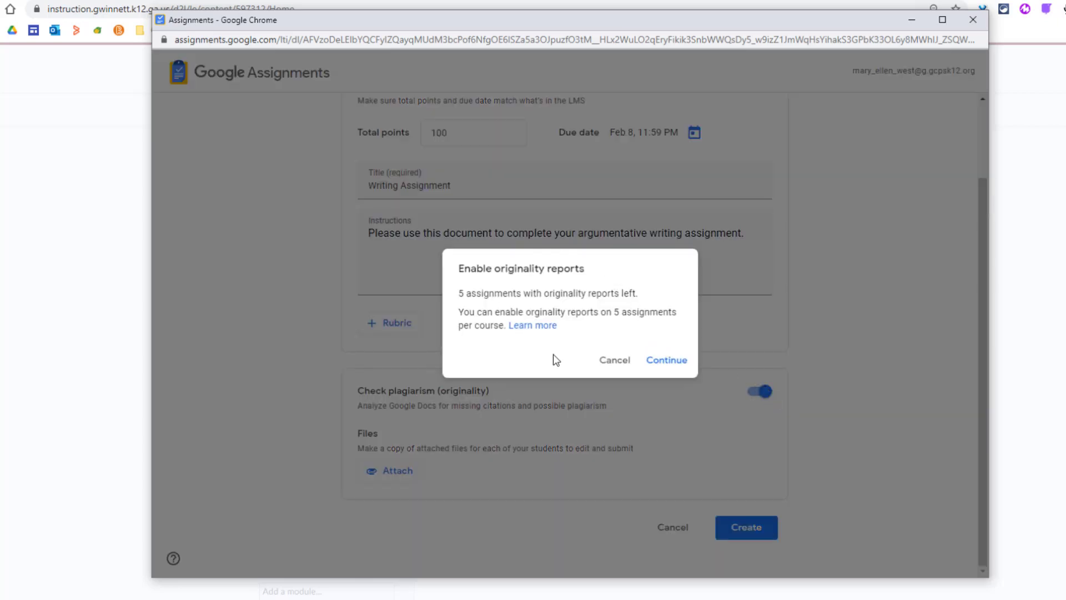
left_click(623, 362)
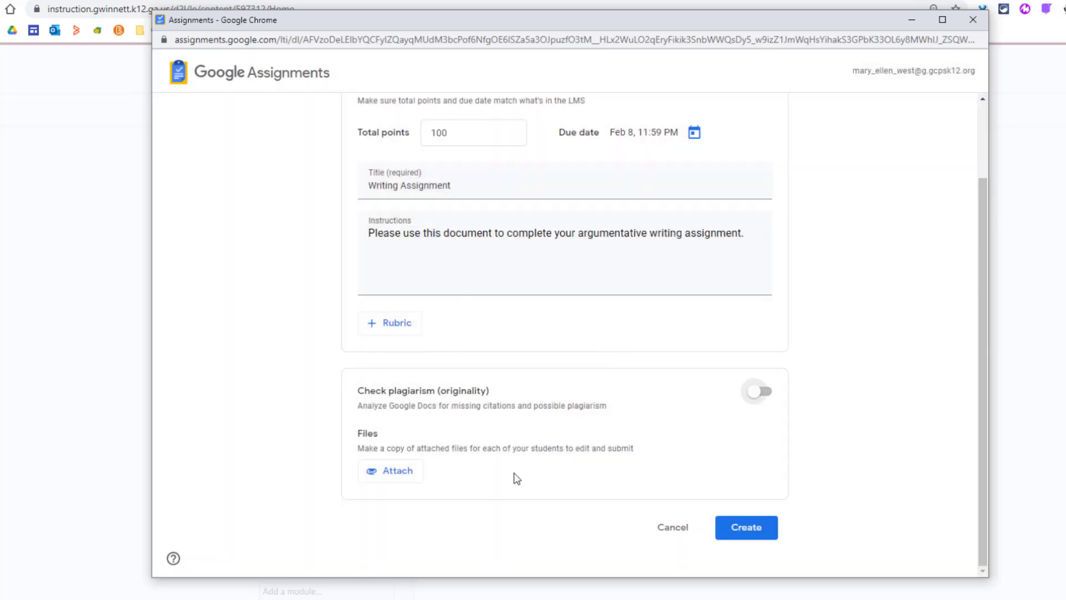
Step: Attach the blank "Untitled document" from My Drive as a copy for each student and create the assignment
left_click(405, 472)
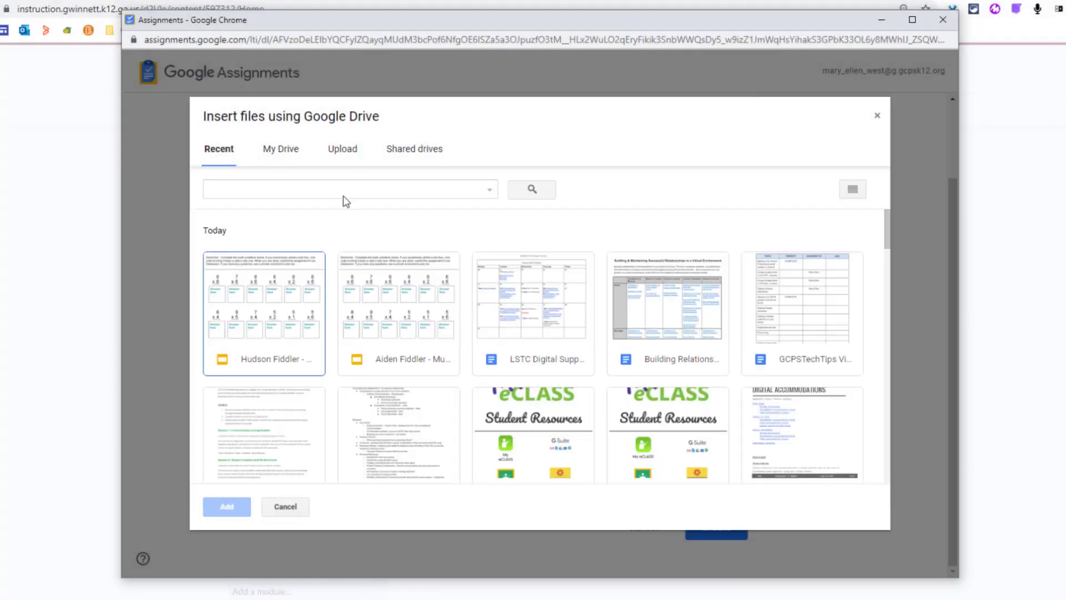
left_click(285, 154)
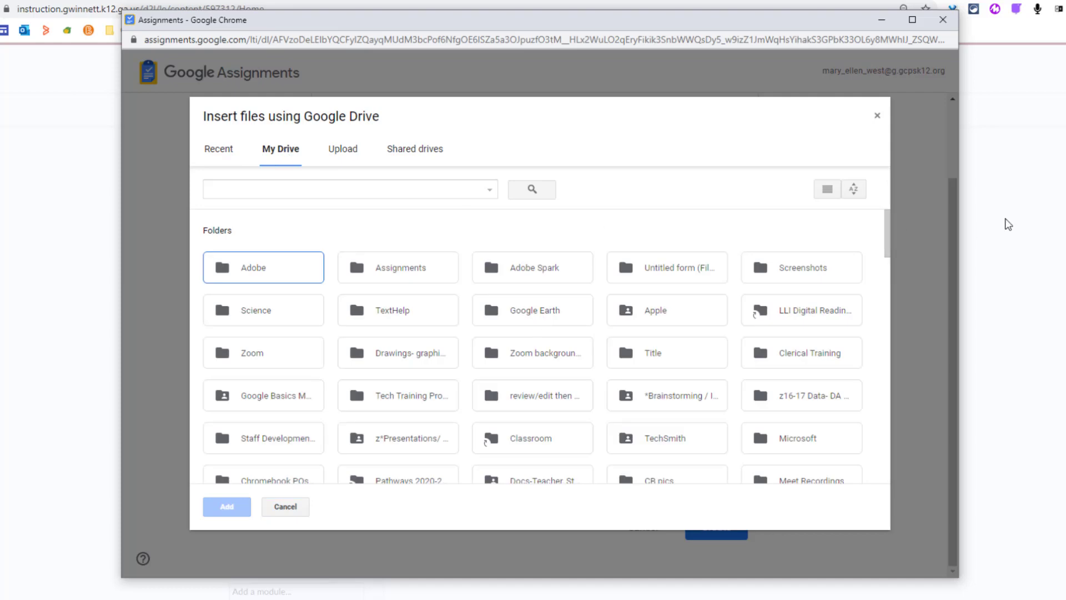
scroll(864, 392, "down", 10)
scroll(864, 392, "down", 1)
left_click(705, 322)
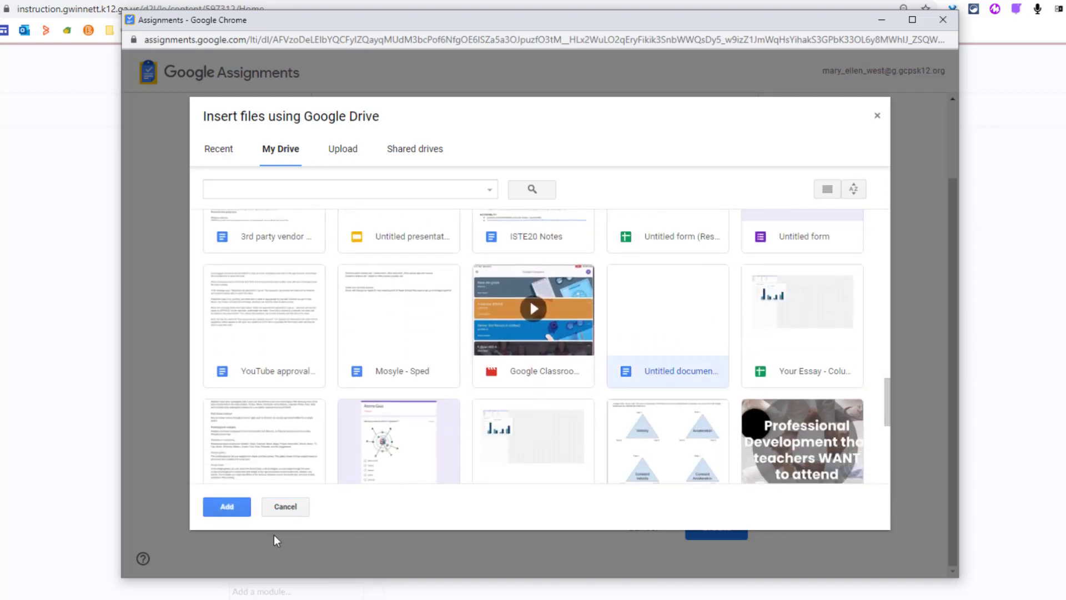
left_click(227, 506)
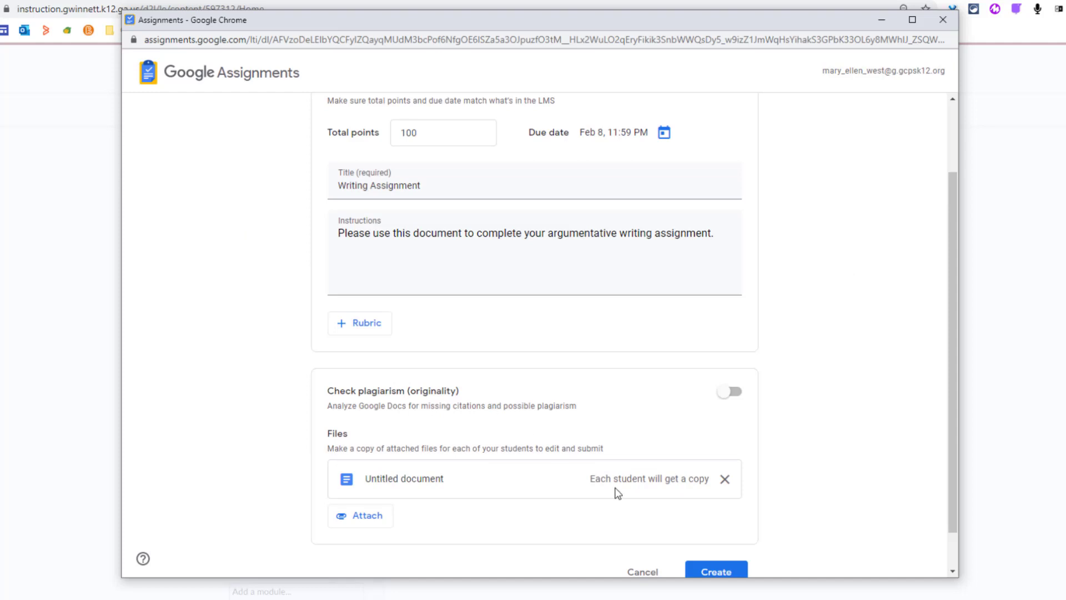
scroll(595, 528, "down", 1)
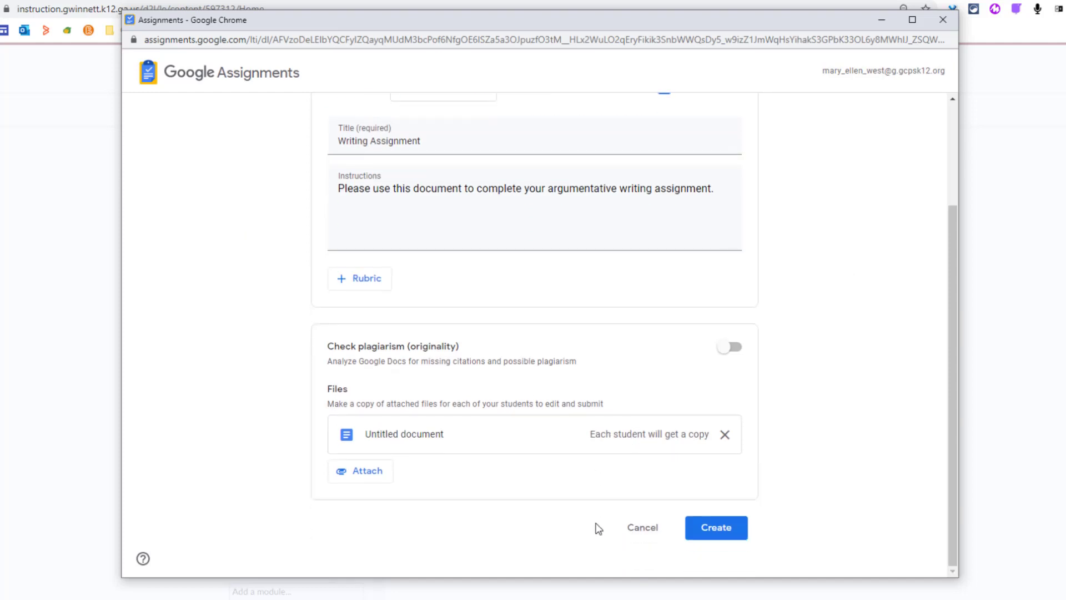
left_click(723, 535)
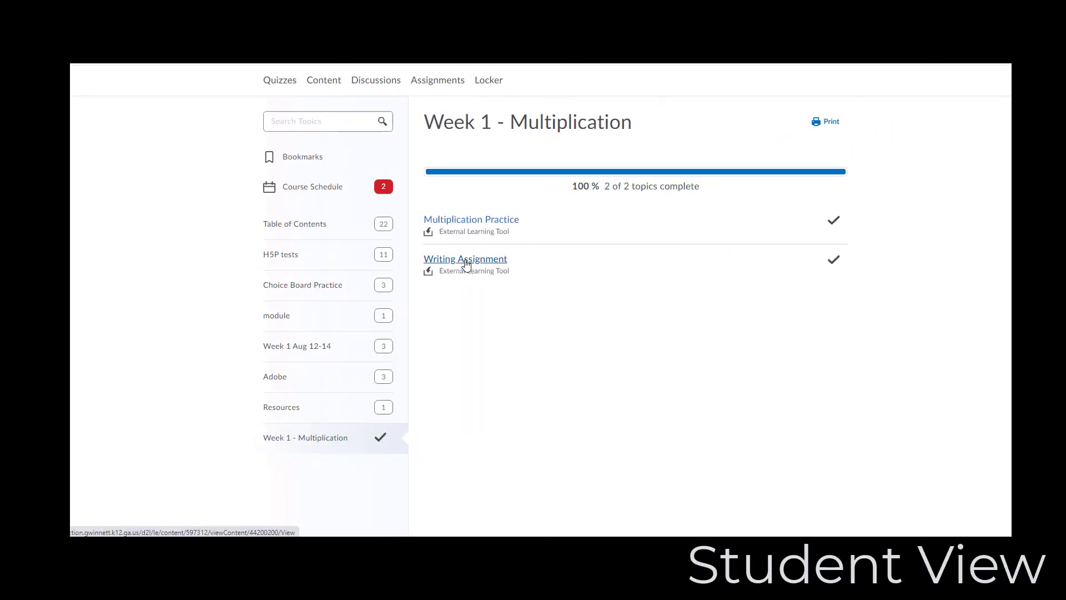
Step: In the student view, sign in to Writing Assignment with the student's Google account and open it to attach and submit
left_click(466, 259)
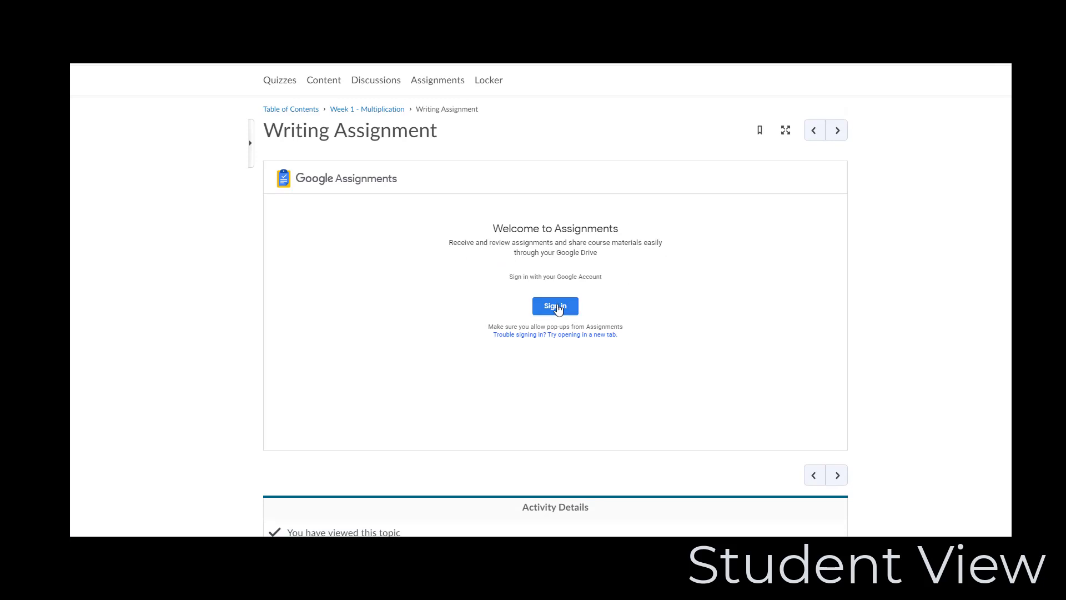
left_click(557, 307)
left_click_drag(790, 70, 683, 74)
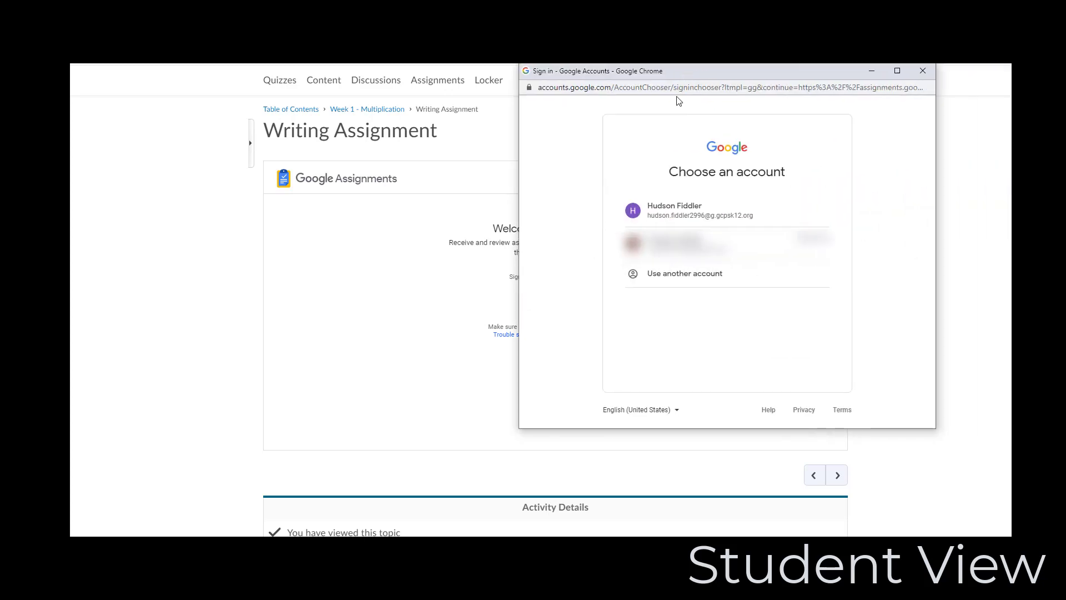
left_click(682, 208)
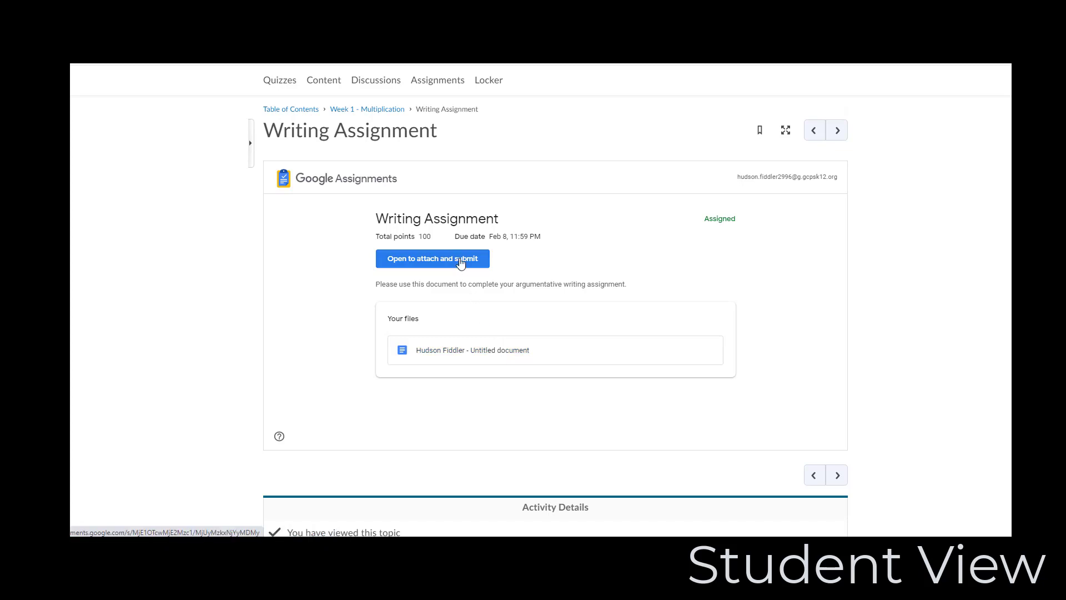
left_click(460, 264)
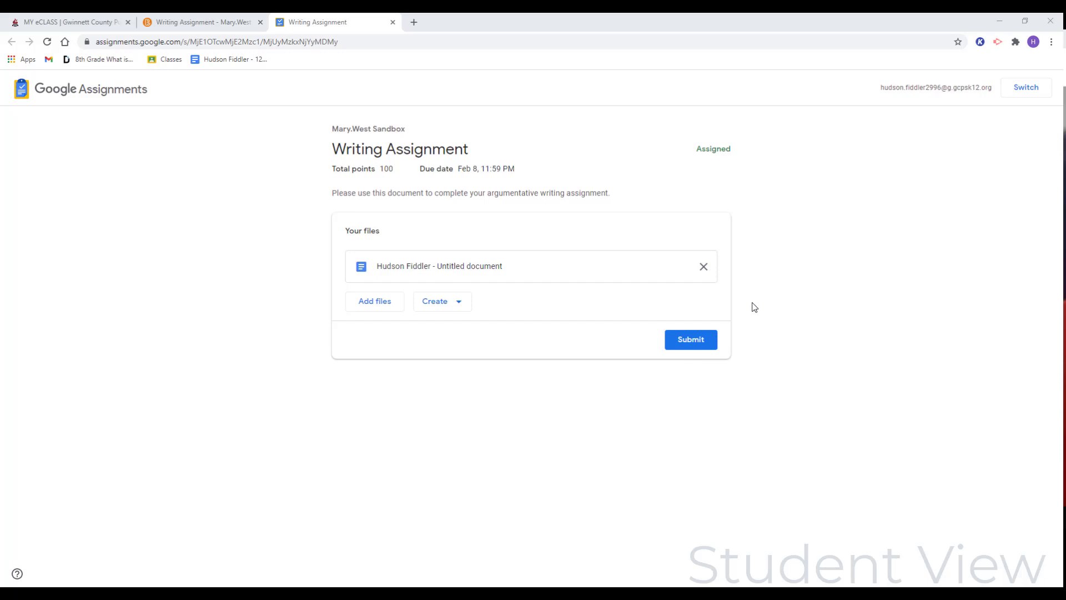
Step: Examine the My Drive and Upload sources for adding files and the new file types available for the submission
left_click(392, 304)
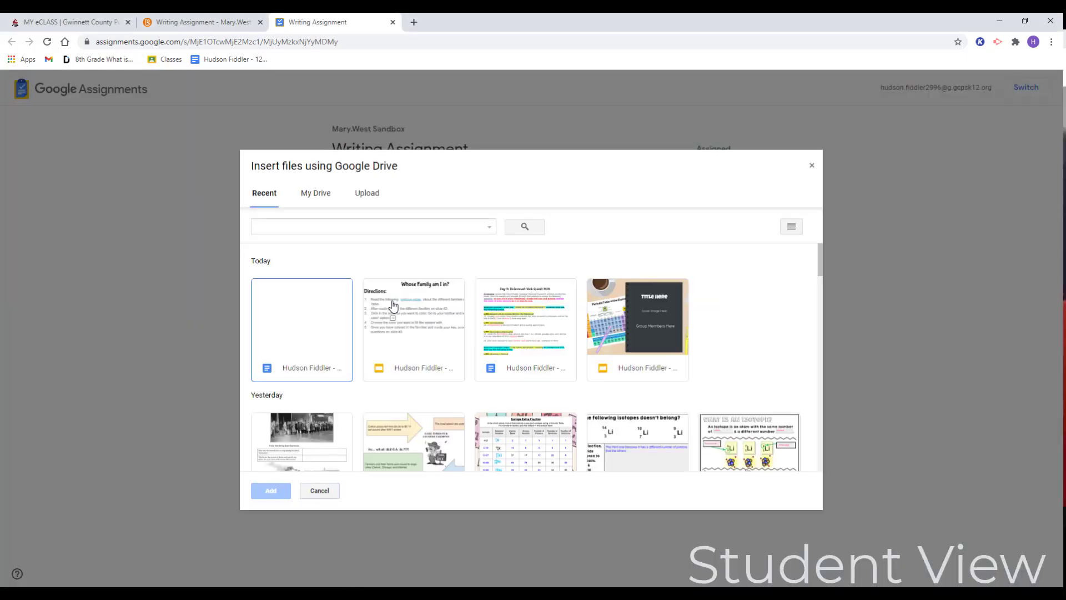
left_click(326, 194)
left_click(367, 193)
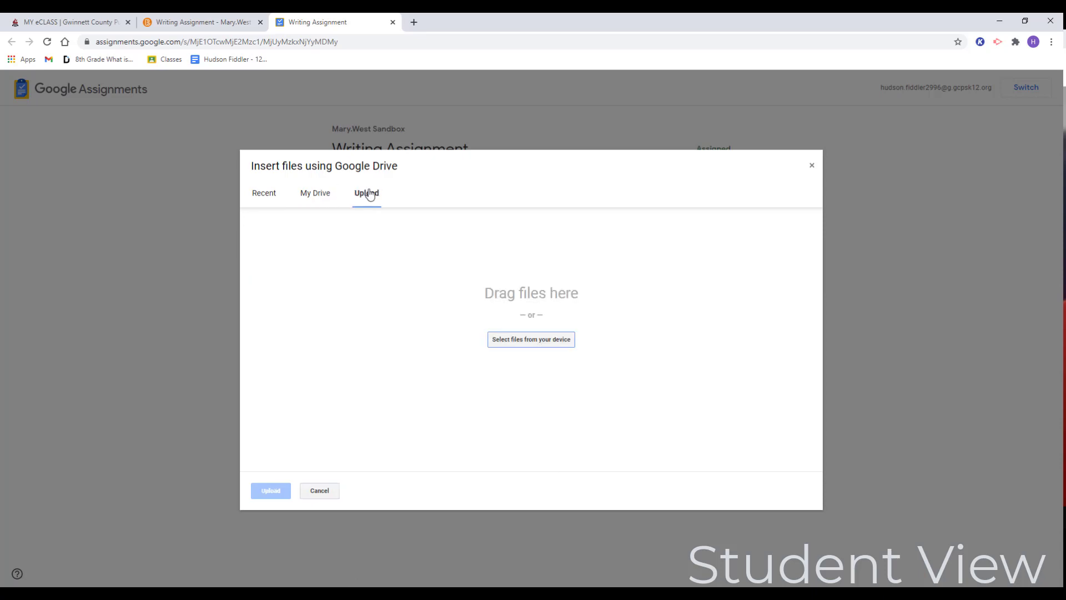
left_click(327, 491)
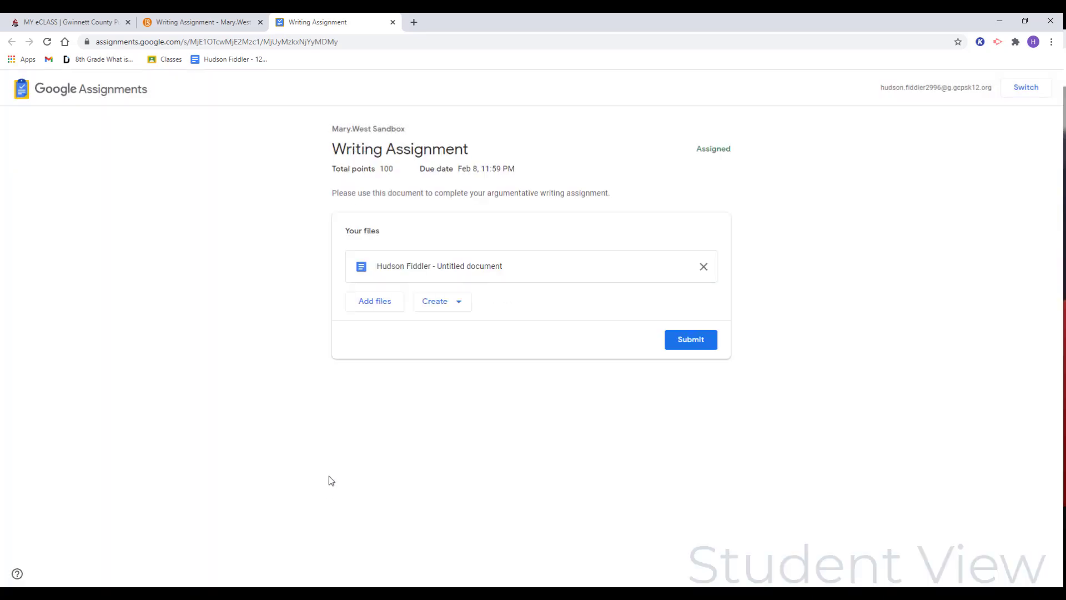
left_click(459, 301)
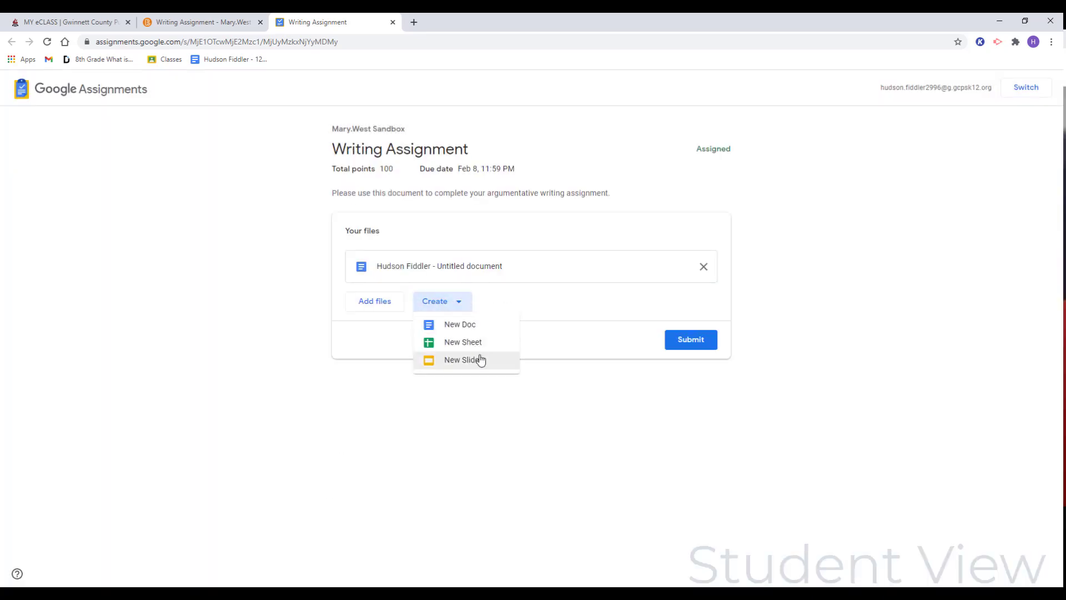
left_click(527, 311)
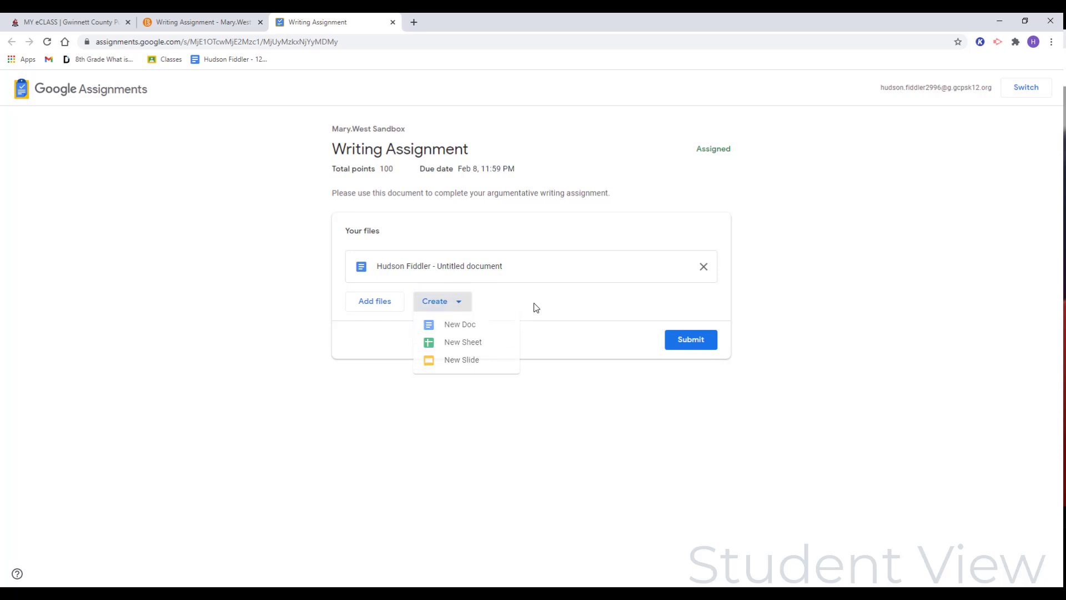
Step: Open the attached "Untitled document" copy to view it, return to Writing Assignment and submit the work with its one attachment
left_click(472, 269)
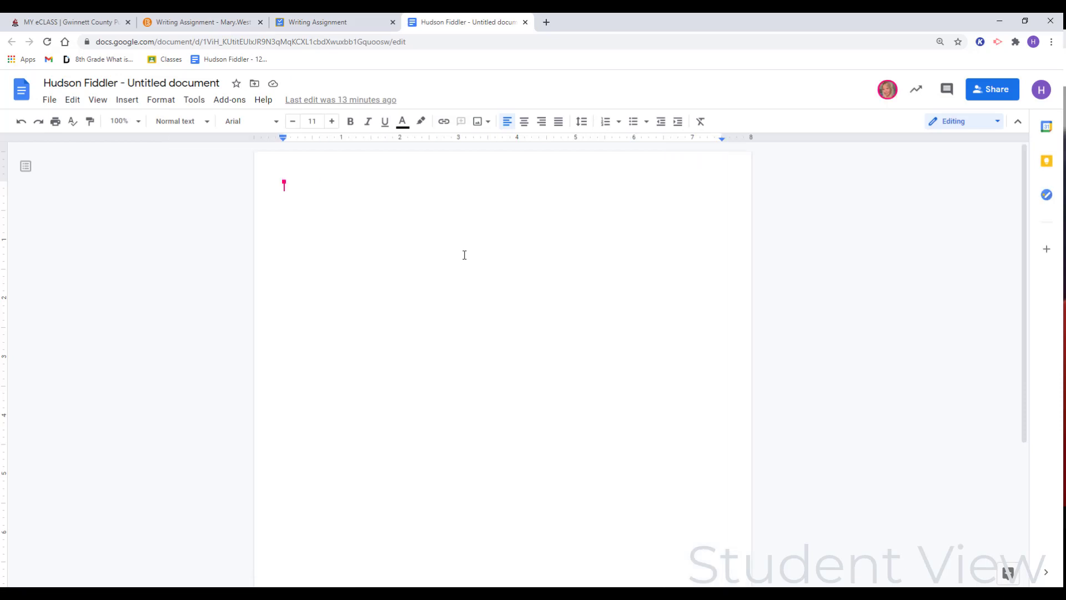
left_click(362, 27)
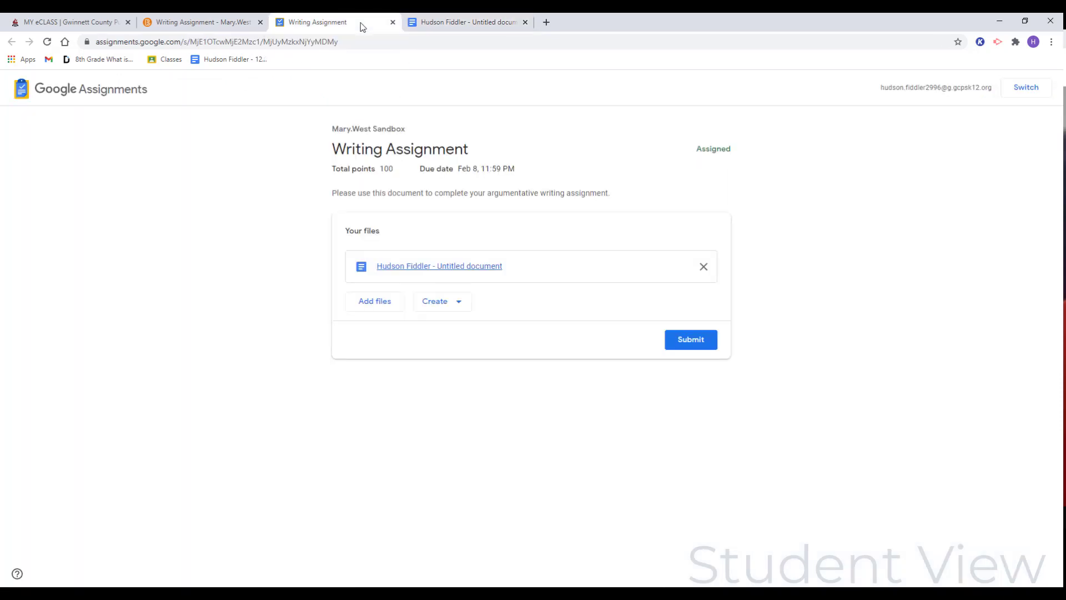
left_click(697, 345)
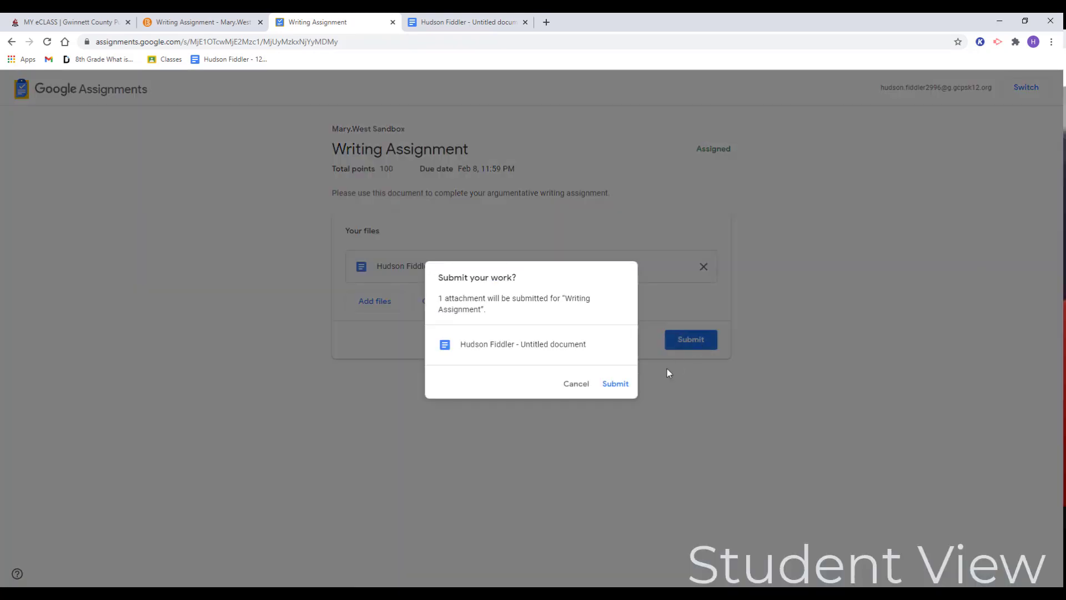
left_click(615, 384)
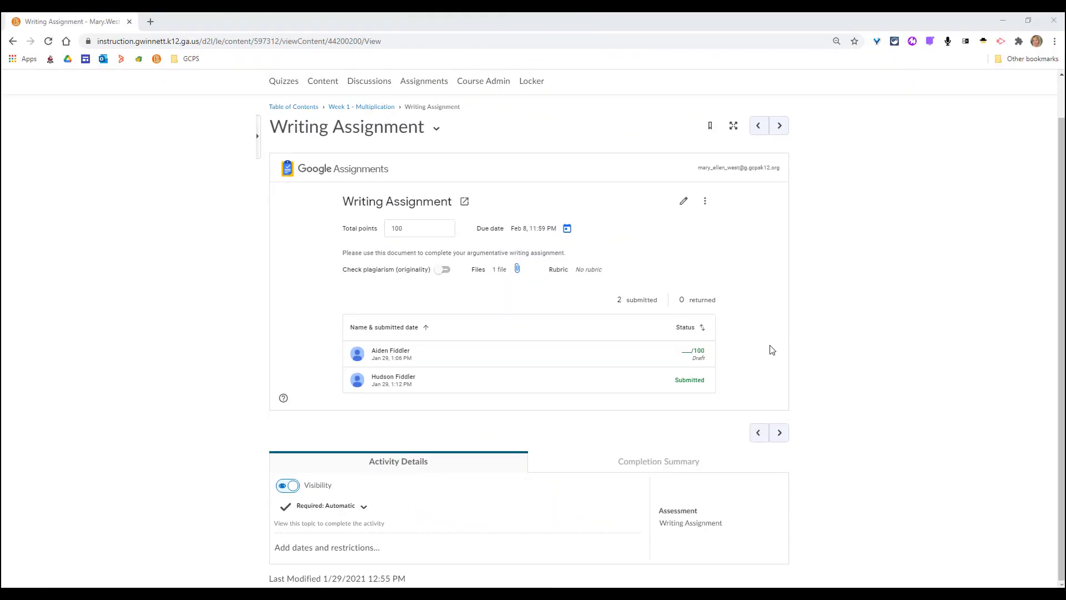
Step: In the teacher's view, open the newly submitted student work and examine its grade and overall feedback fields
left_click(694, 383)
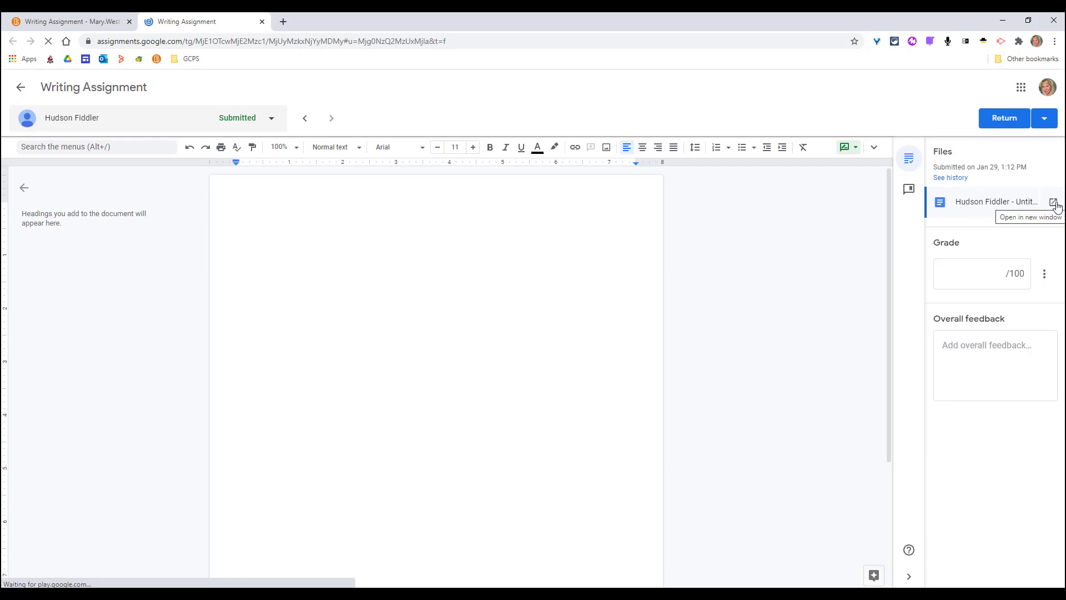
left_click(998, 271)
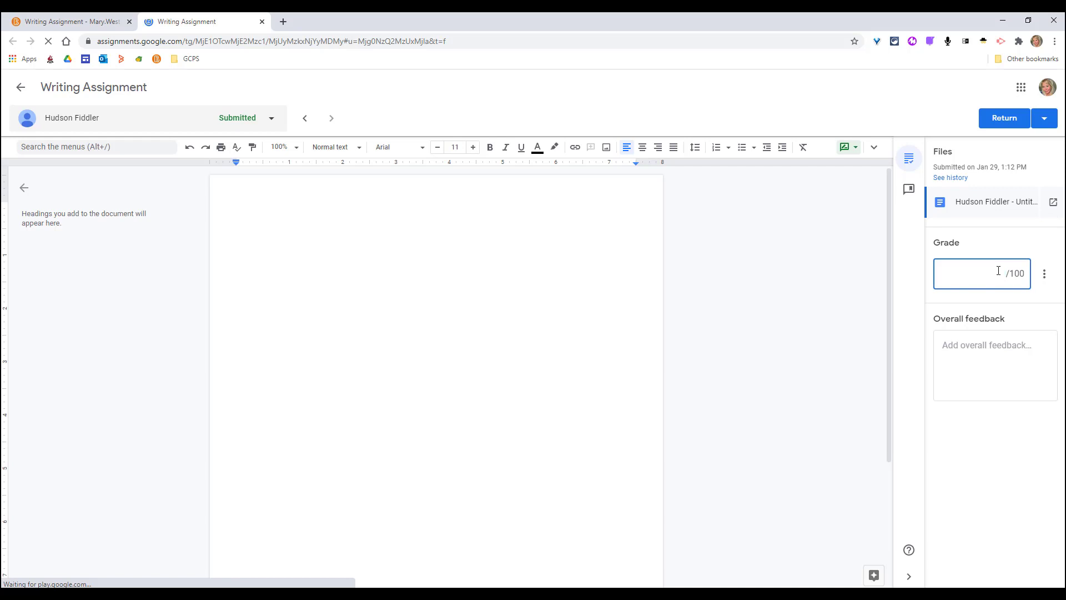
left_click(997, 350)
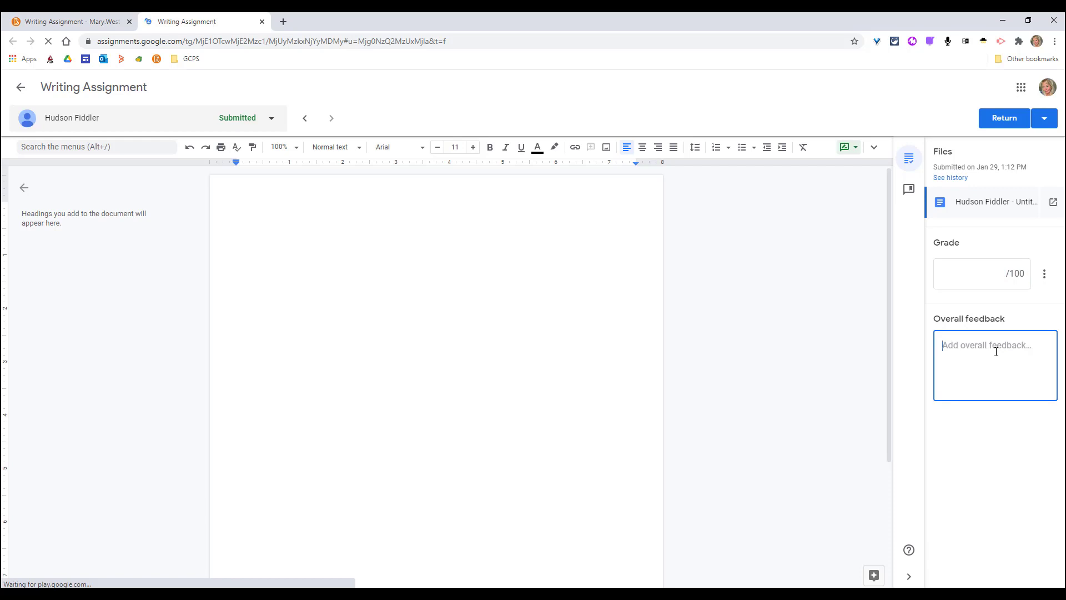
Step: Copy the "Evidence" comment with its Drive link from the comment bank and paste it into the student's overall feedback
left_click(910, 188)
left_click(1023, 241)
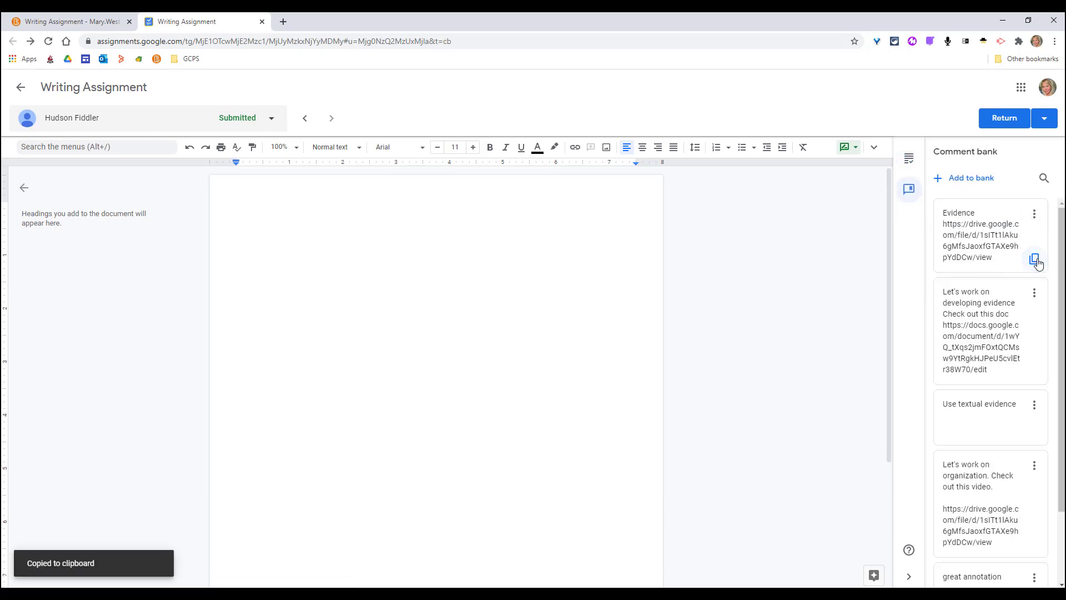
left_click(909, 158)
left_click(962, 341)
key("ctrl+v")
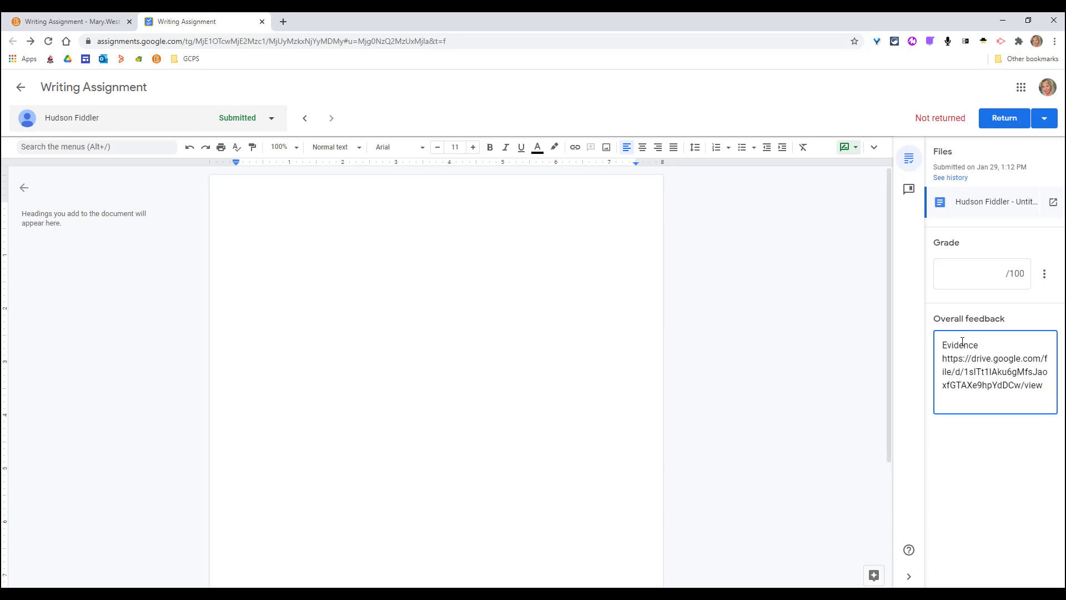
key("Return")
Step: View the other student's submission, go back, and return the current student's work with a grade of 0 out of 100
left_click(274, 119)
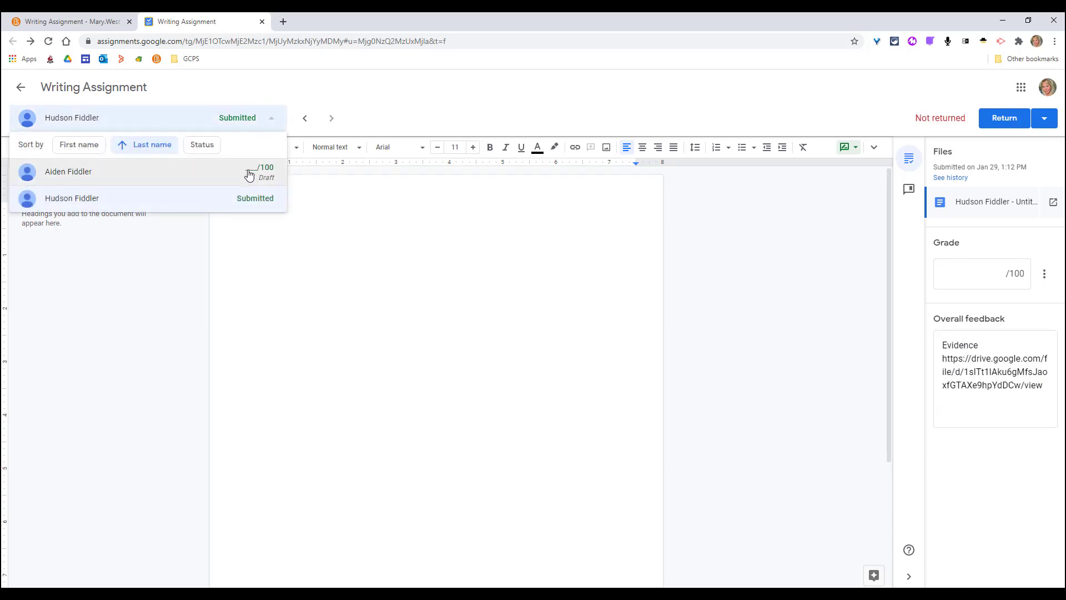
left_click(304, 122)
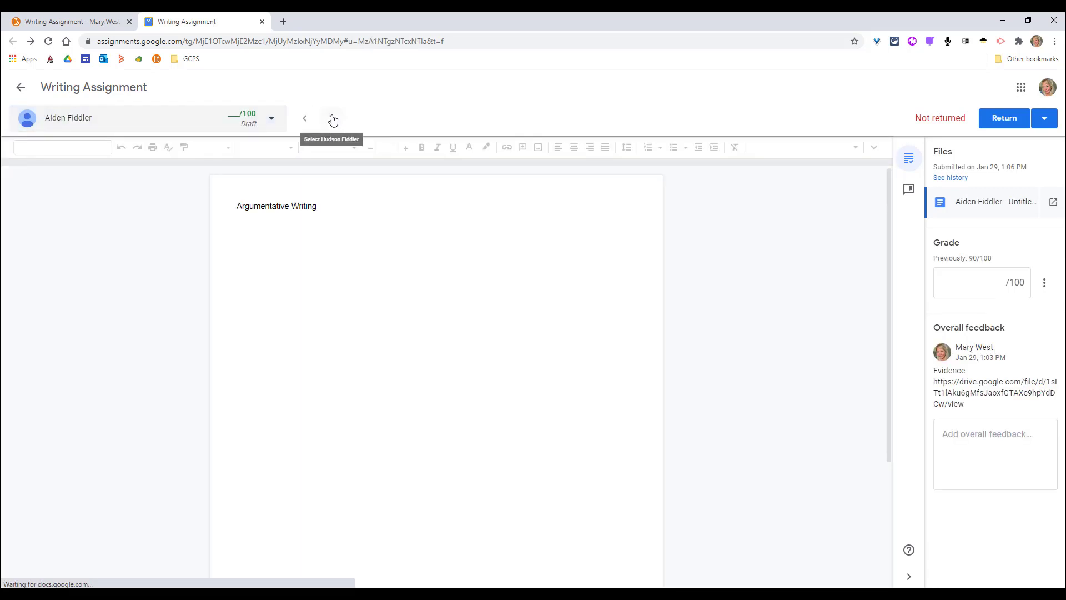
left_click(332, 119)
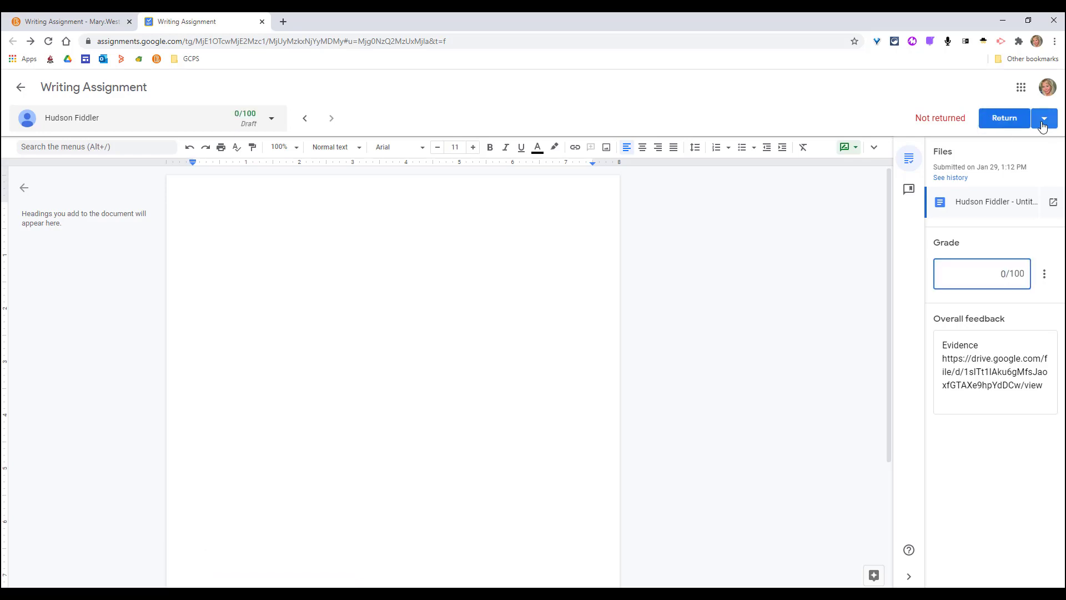
left_click(1041, 123)
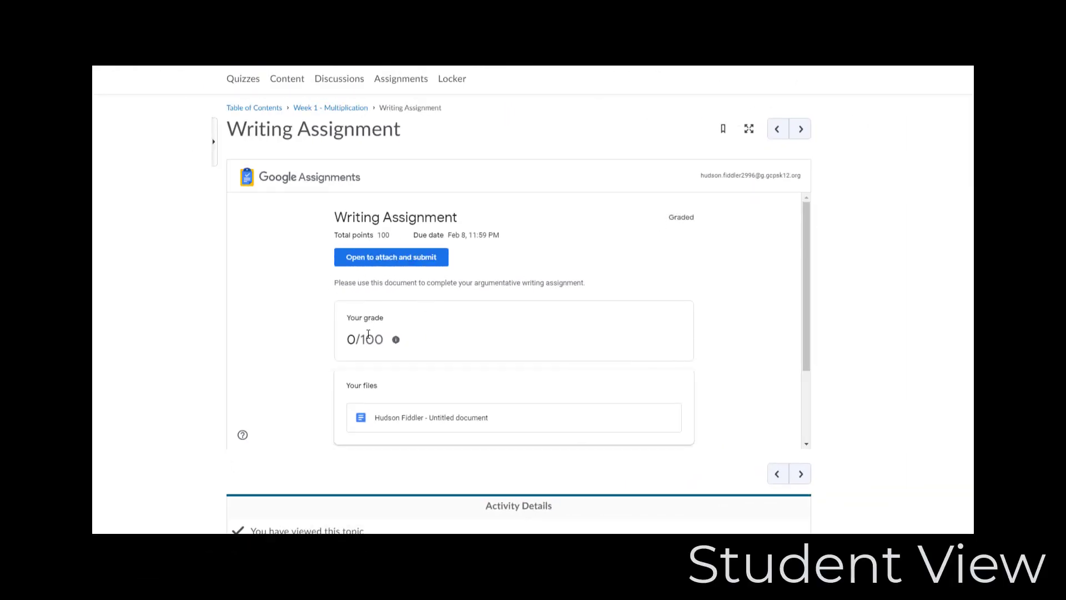
Step: In the student view, review the returned grade and overall feedback and reopen Writing Assignment to attach and submit
scroll(368, 383, "down", 2)
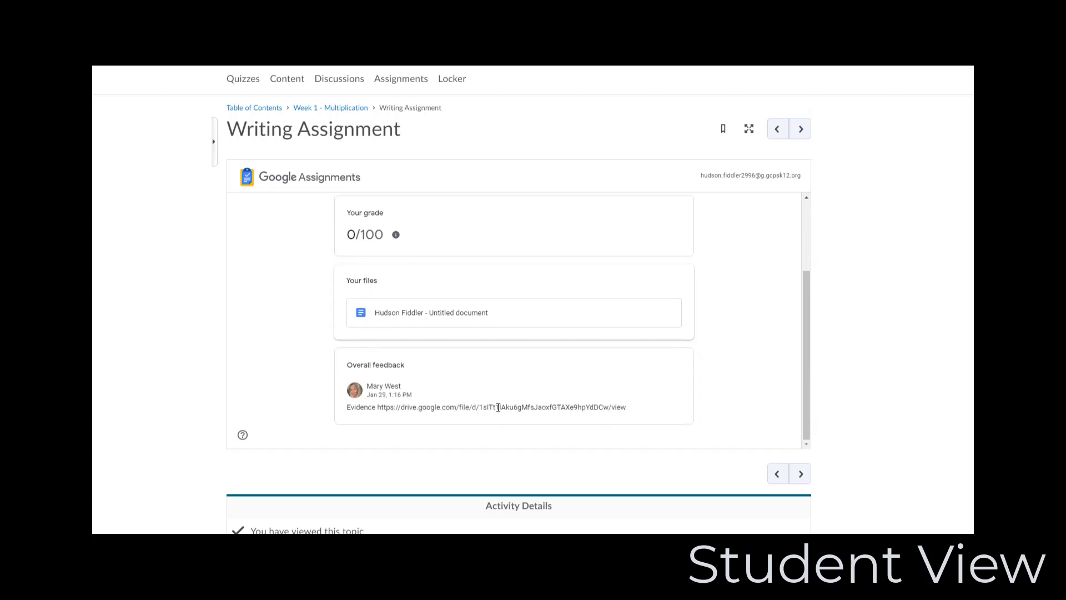
scroll(498, 407, "up", 2)
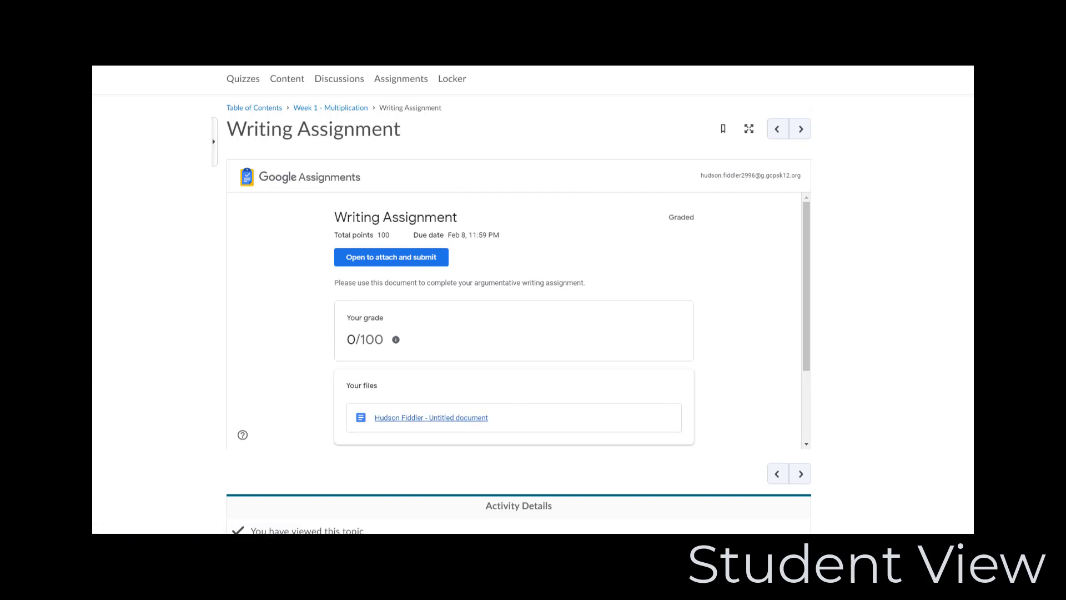
left_click(431, 258)
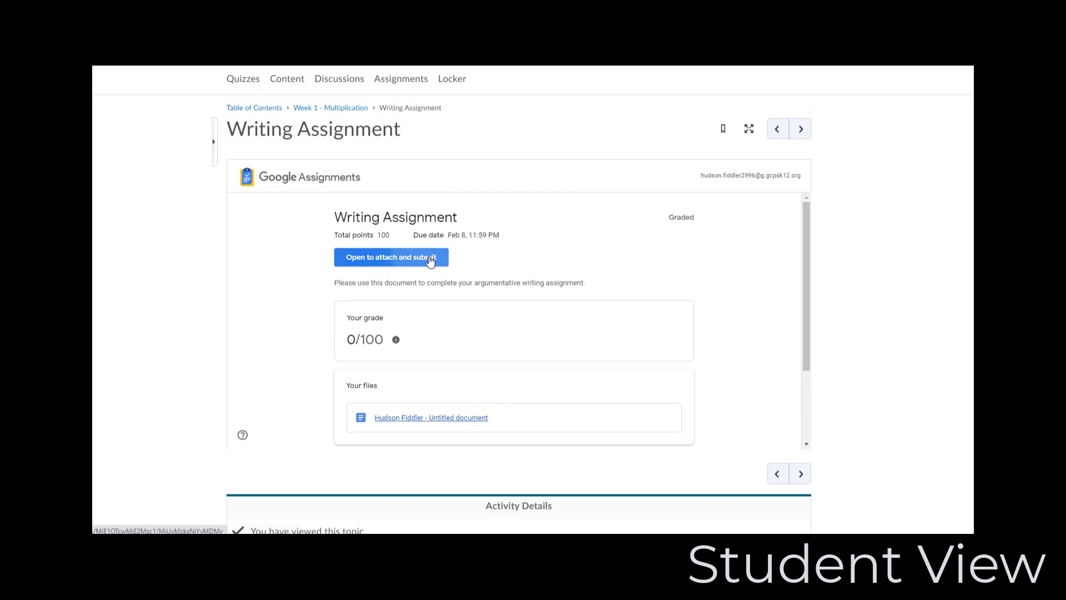